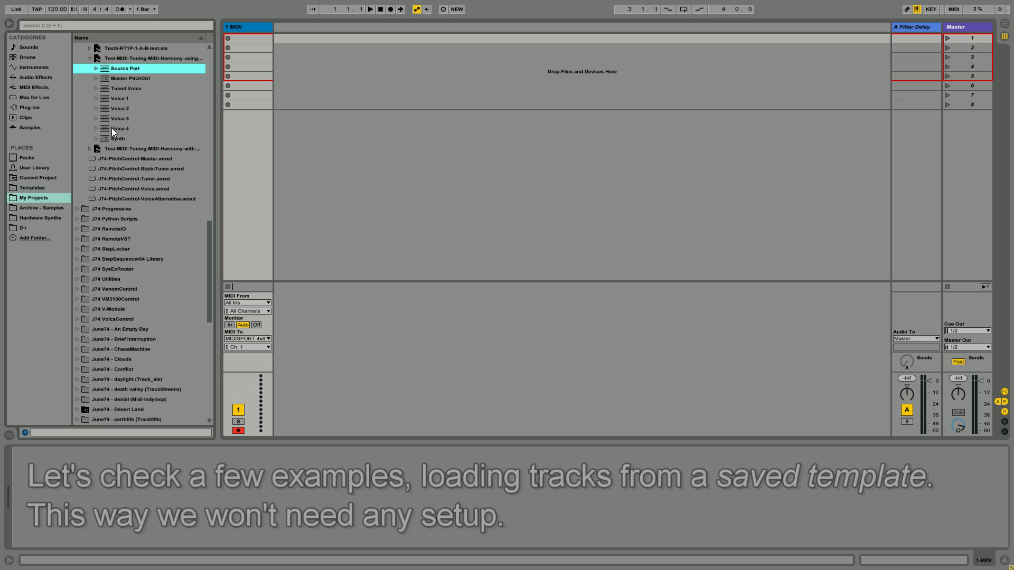
Step: Load the tracks from Source Part through Voice 4 of the expanded Test-MIDI-Tuning-MIDI-Harmony template into the set
shift+click(112, 129)
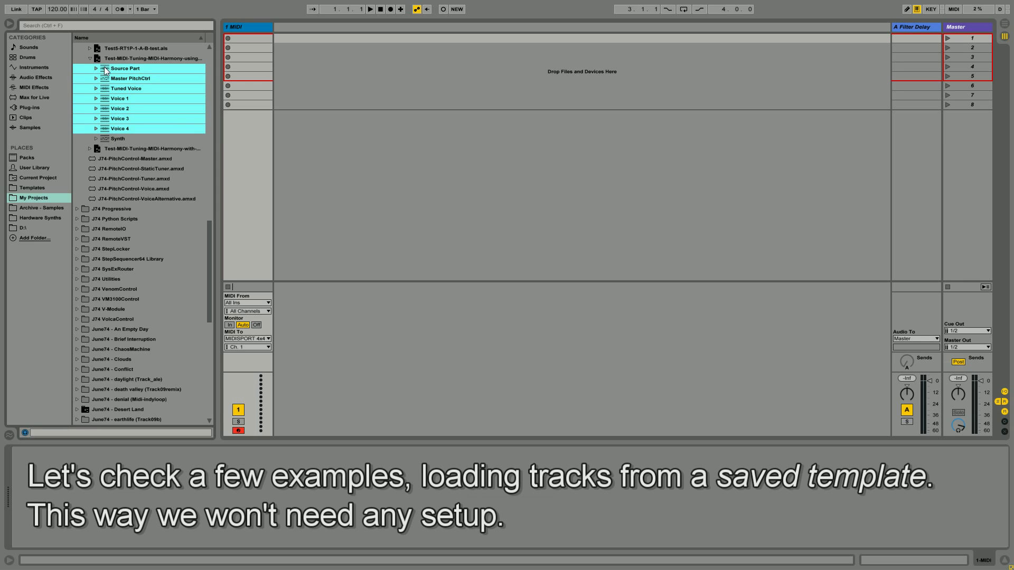
drag(103, 66, 361, 40)
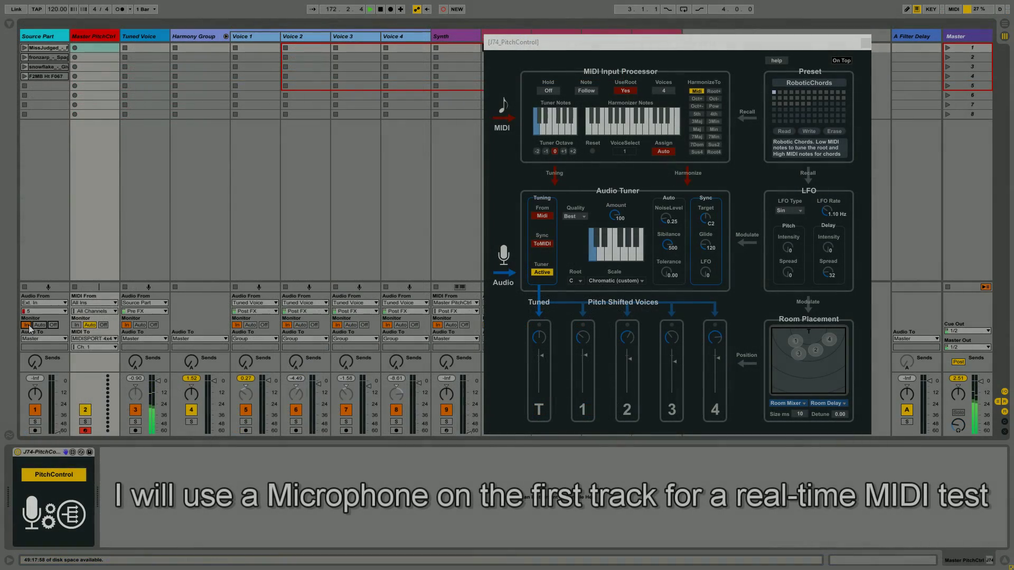
Step: Switch the Source Part track's monitoring to Auto, and back to In to activate the microphone
click(38, 326)
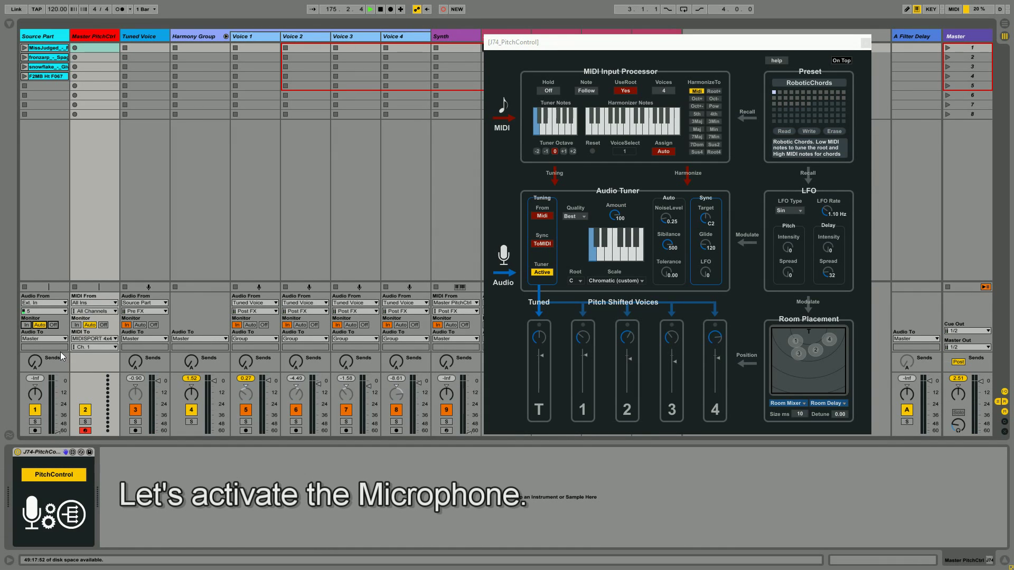
click(26, 326)
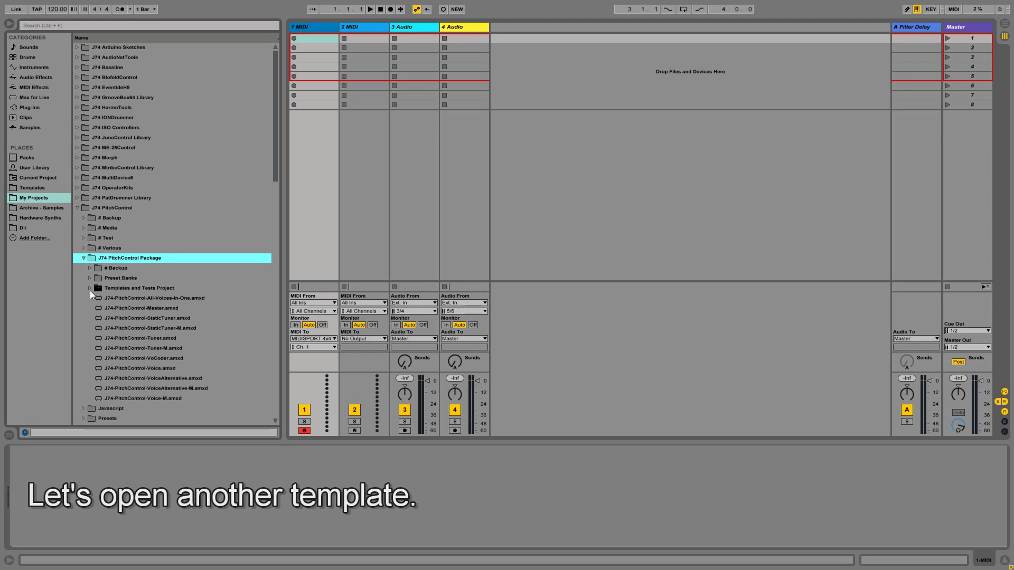
Step: Load the Source, Master and AllVoices tracks from the ALL-MIDI-Tuning-Harmony-and-Vocoding-SingleDevice.als template into the empty area of the set
click(89, 291)
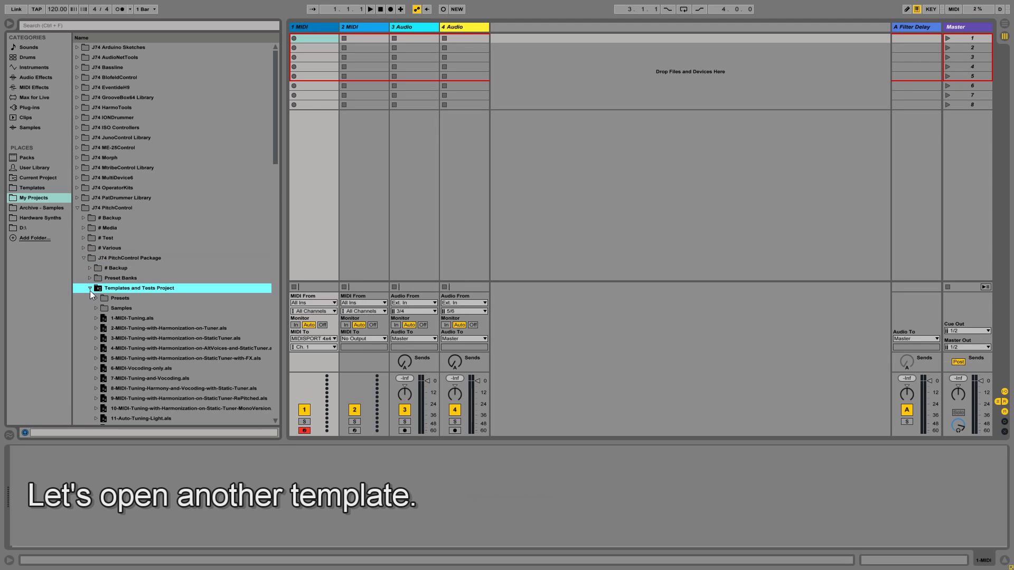
key(Right)
scroll(156, 284, down, 2)
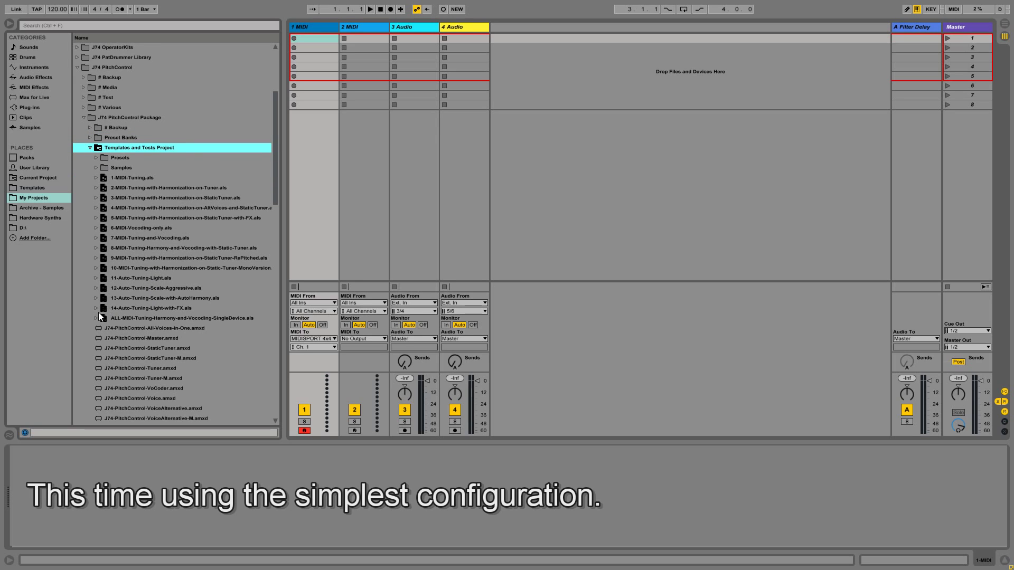
click(96, 319)
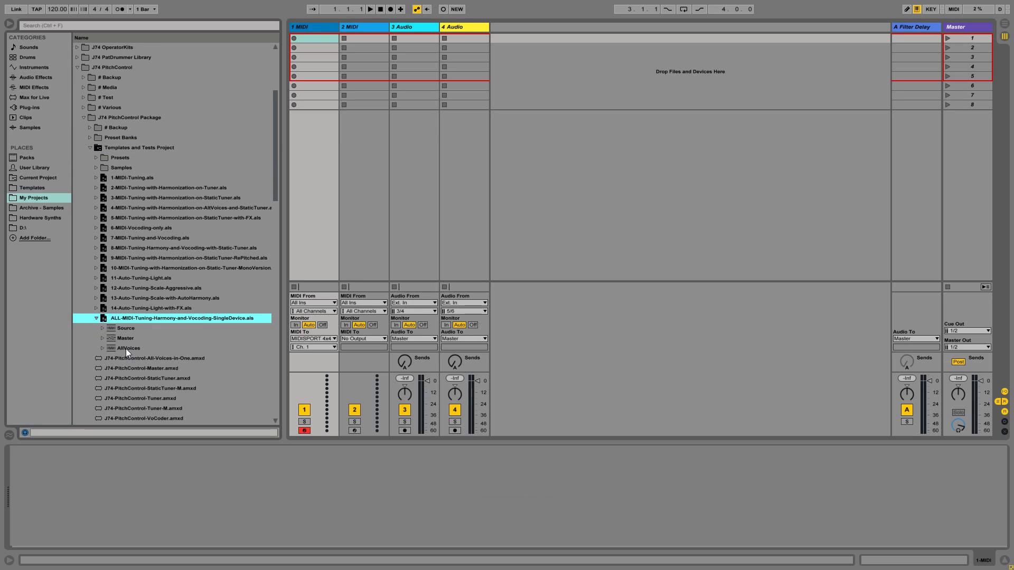
click(123, 329)
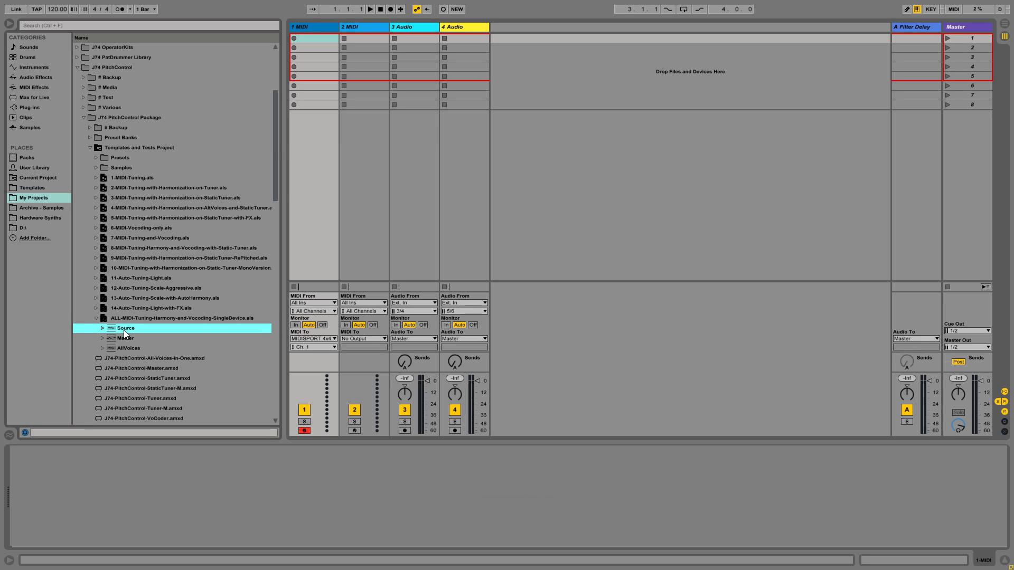
shift+click(122, 350)
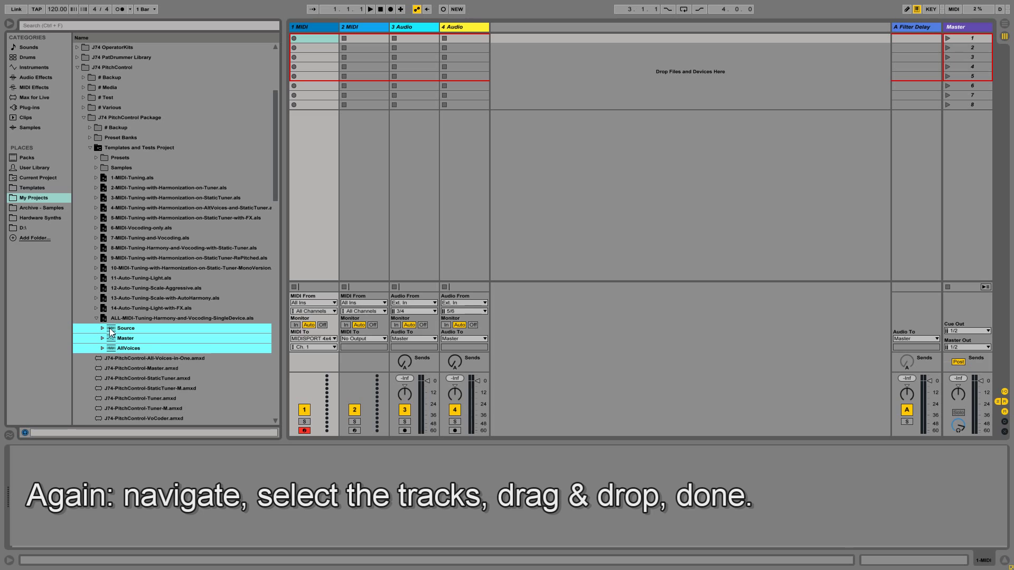
drag(112, 331, 516, 47)
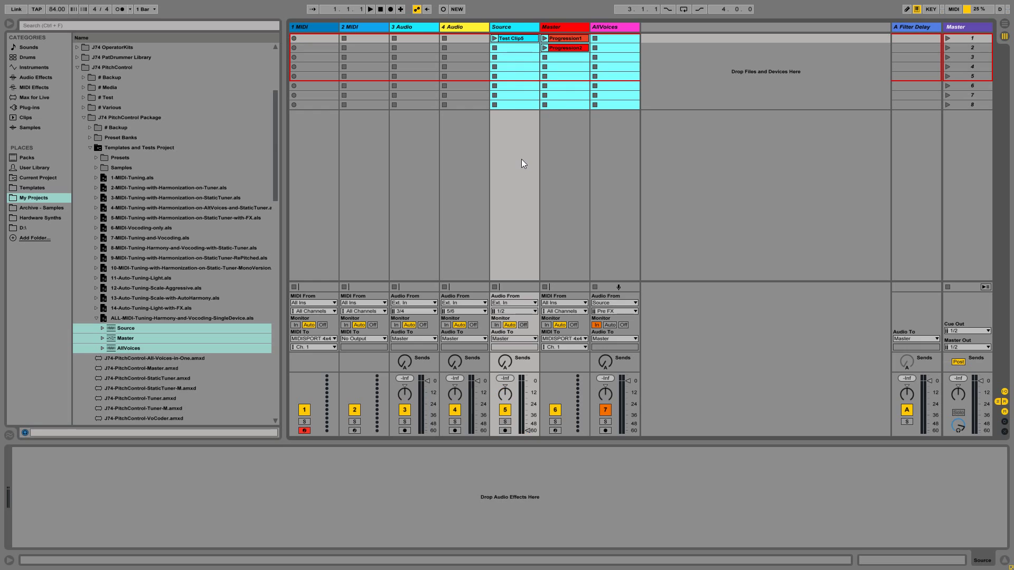
Step: Inspect the PitchControl devices on the Master and AllVoices tracks, ending on the Master track
click(576, 142)
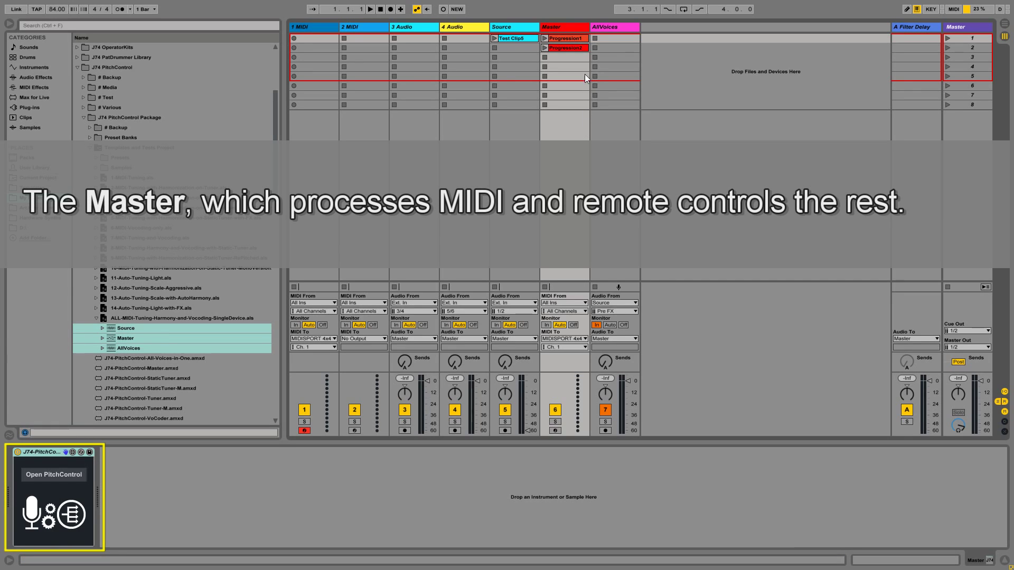
click(601, 28)
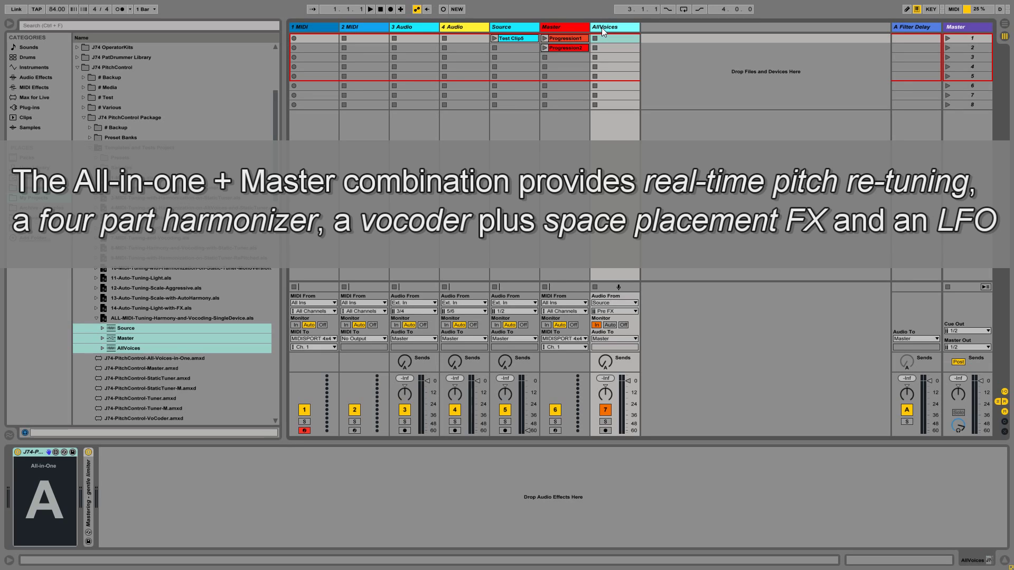
click(570, 31)
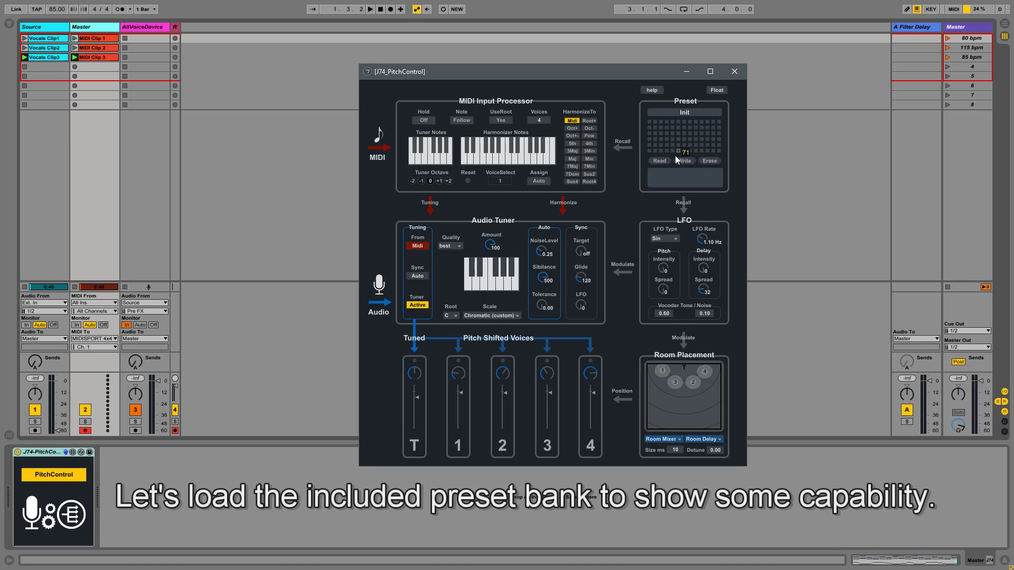
Step: Load the J74PitchControl.maxpresets preset bank into PitchControl
click(660, 161)
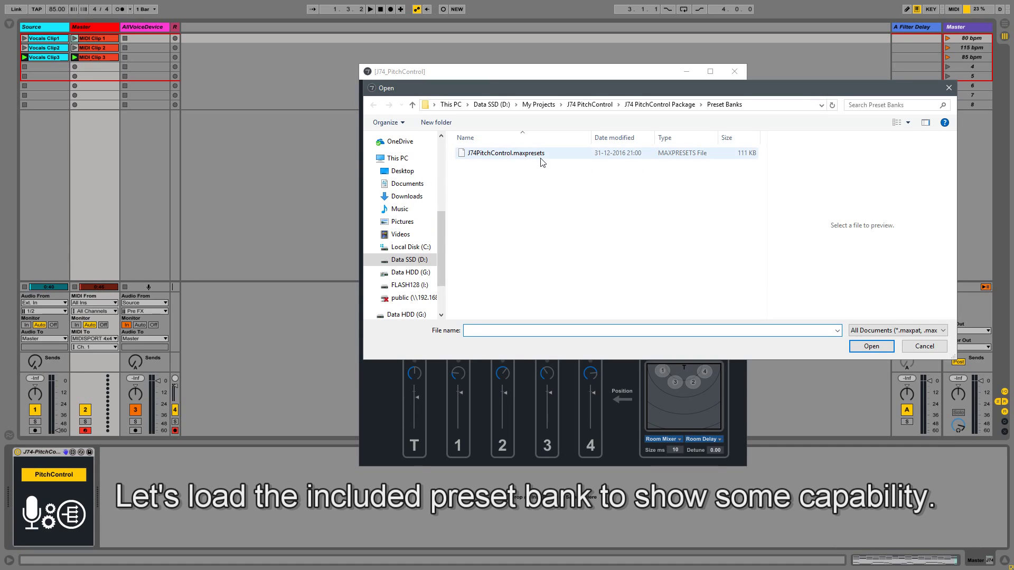
click(538, 155)
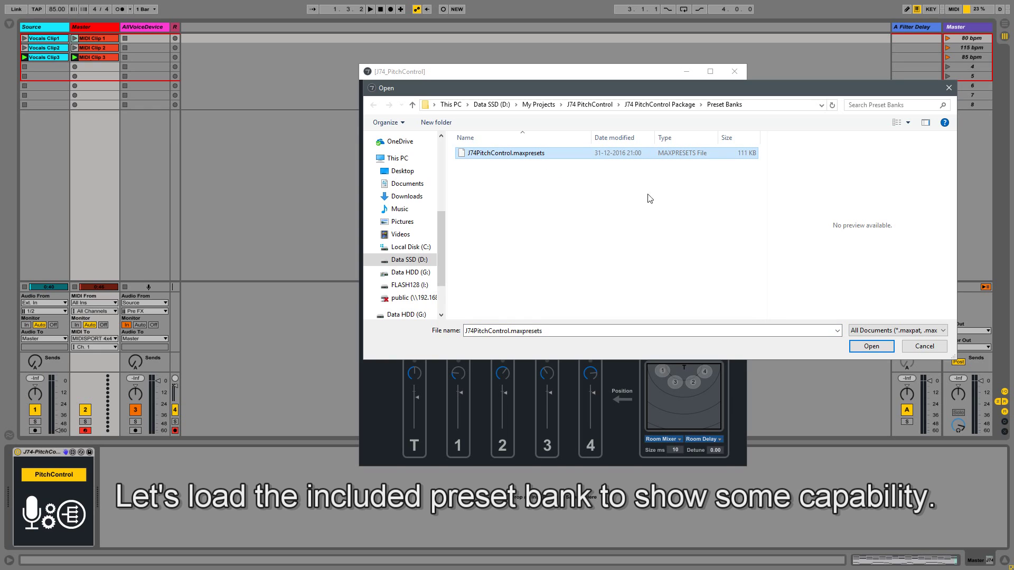
click(872, 346)
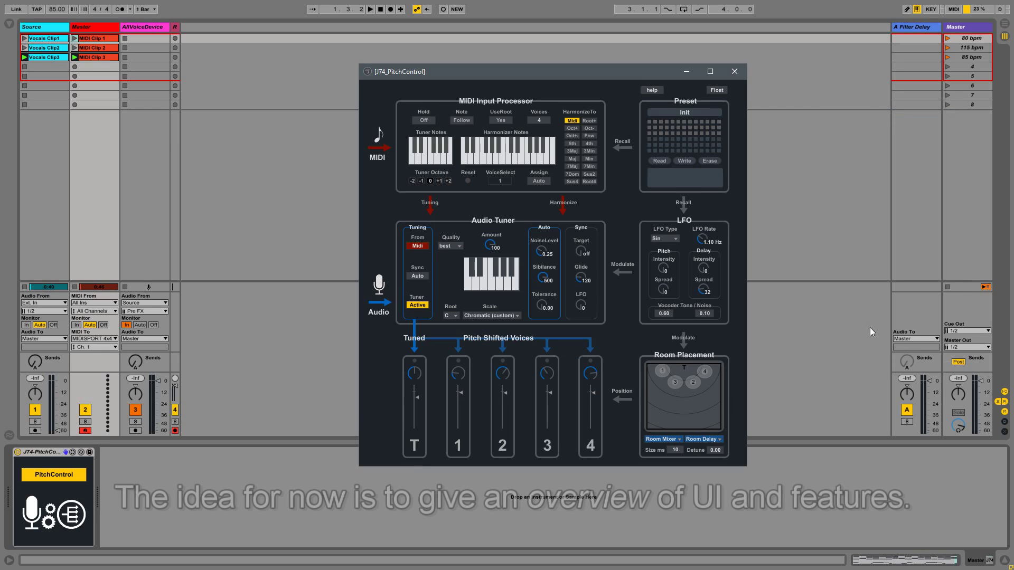
Step: Recall the RoboticChords preset and start session recording with the first scene's vocal and MIDI clips, with the Master track selected
click(651, 124)
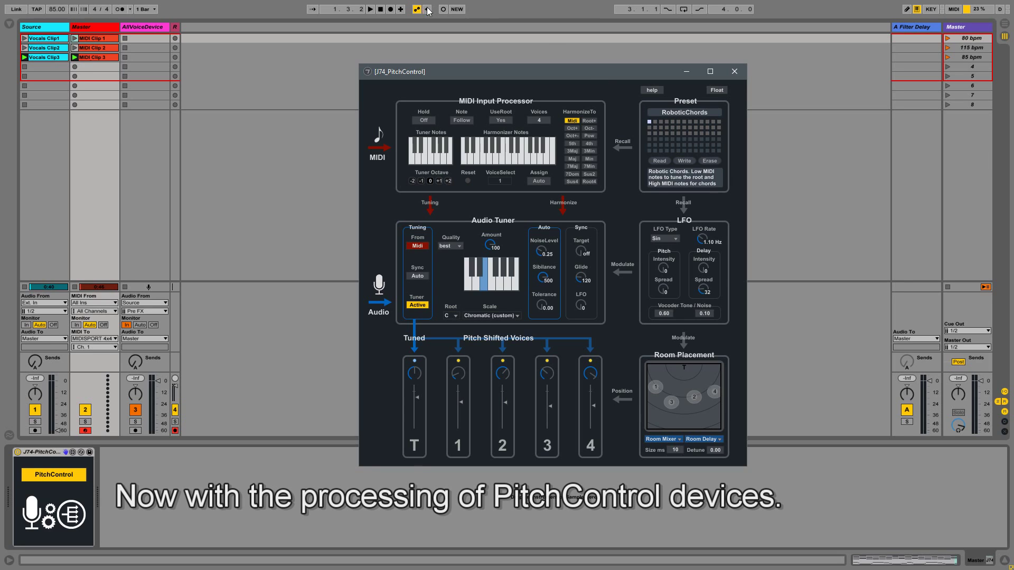
click(443, 10)
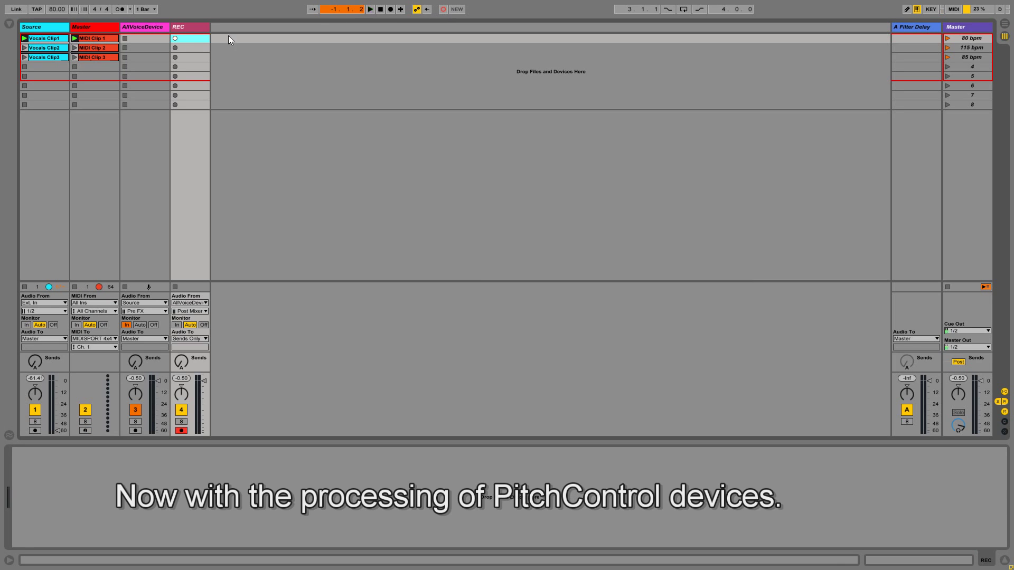
click(95, 25)
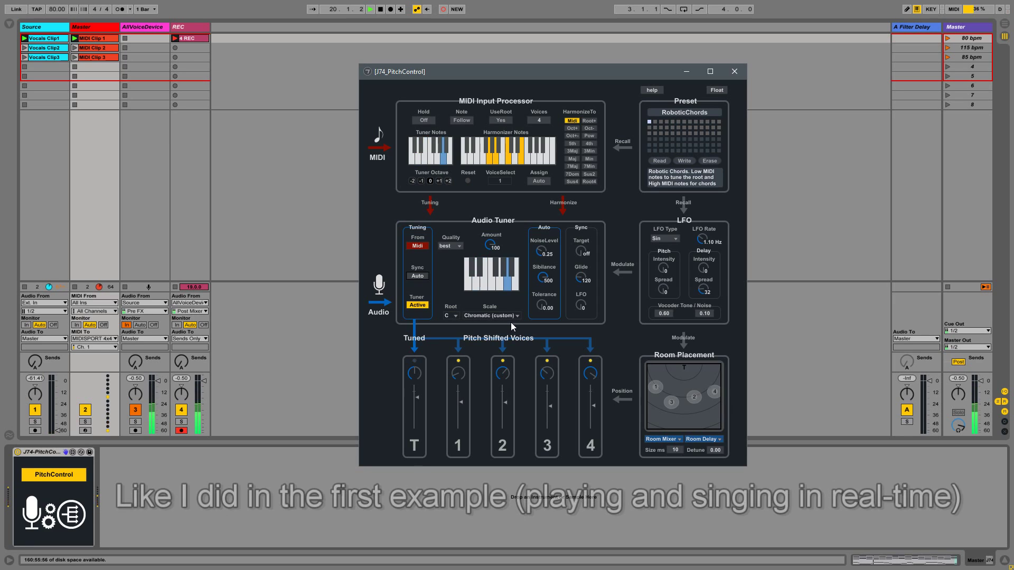
Step: Set the tuner sync to ToMIDI and rebalance the voices by raising the Tuned level and moving voice 1 into the room's upper-left corner
click(417, 275)
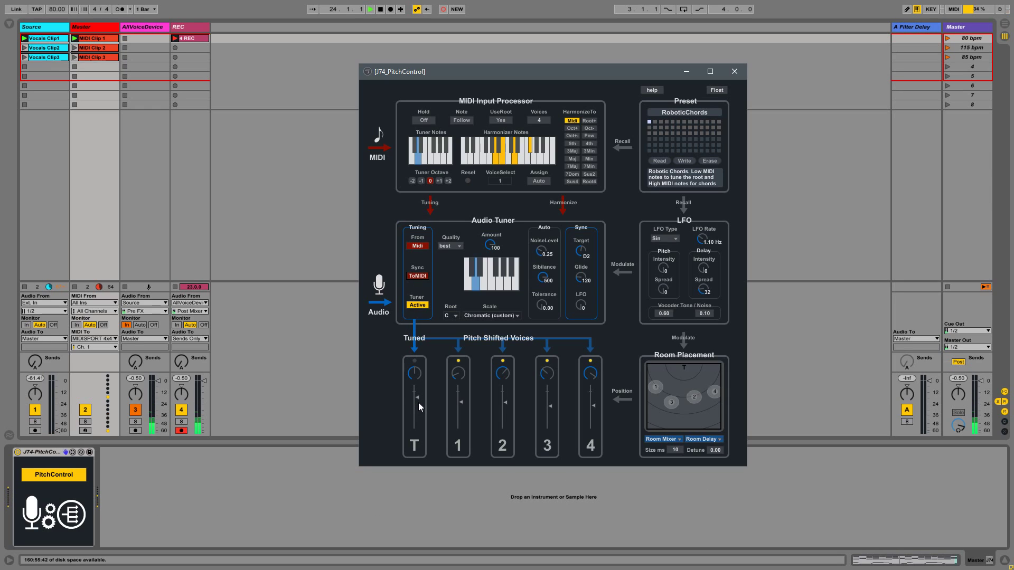
drag(418, 398, 418, 396)
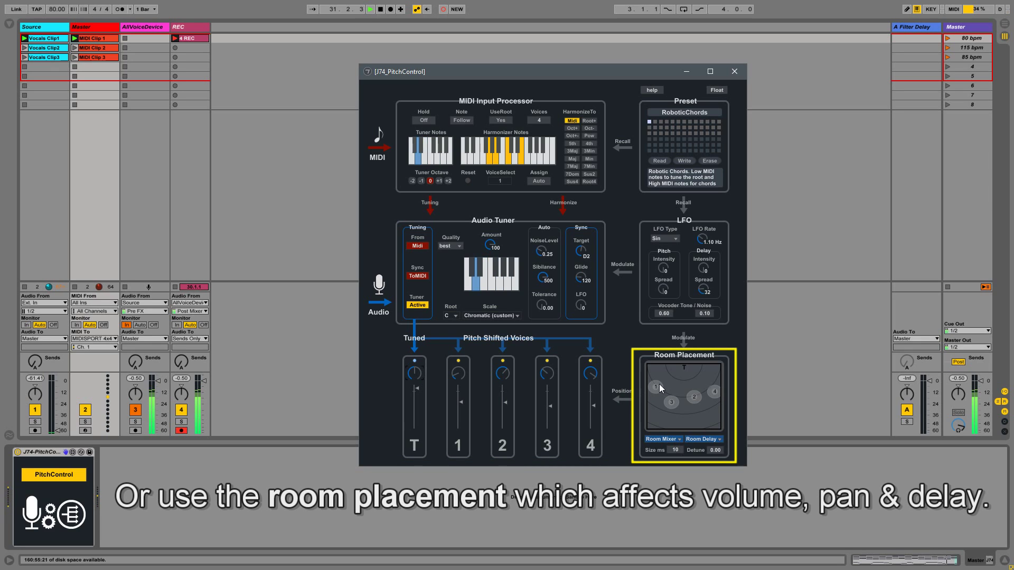
mouse_move(655, 387)
mouse_down()
mouse_move(674, 367)
mouse_move(699, 363)
mouse_move(651, 373)
mouse_up()
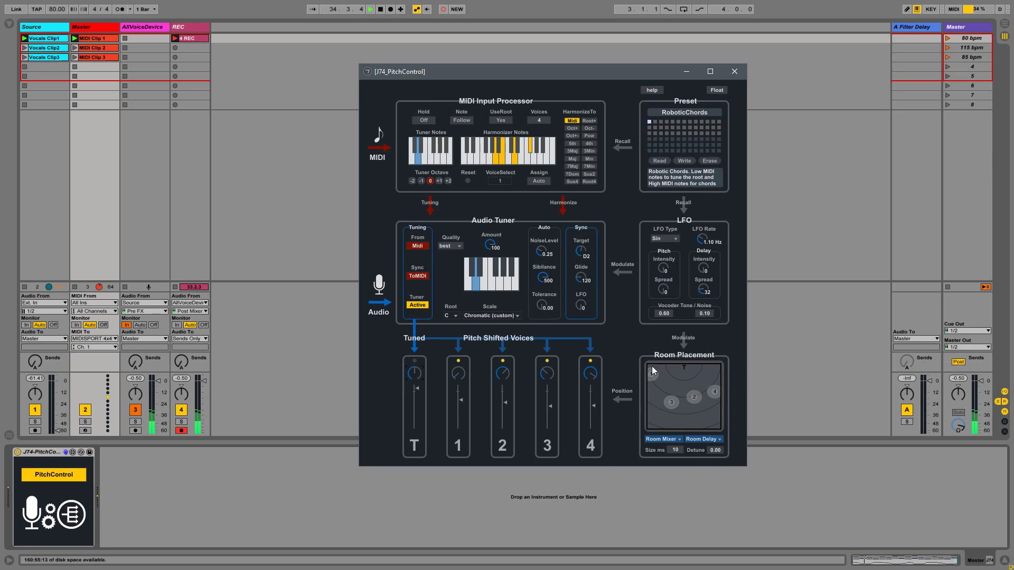
Step: Recall the GlitchyChords, TunedFast, Harmonizer and VocoderMellow presets one after another during playback
click(656, 122)
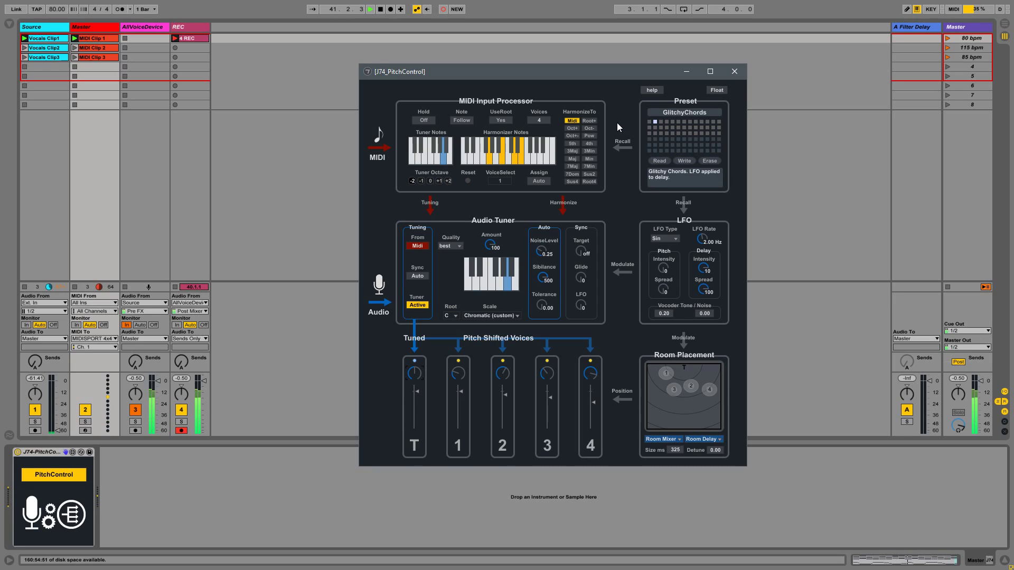
click(661, 121)
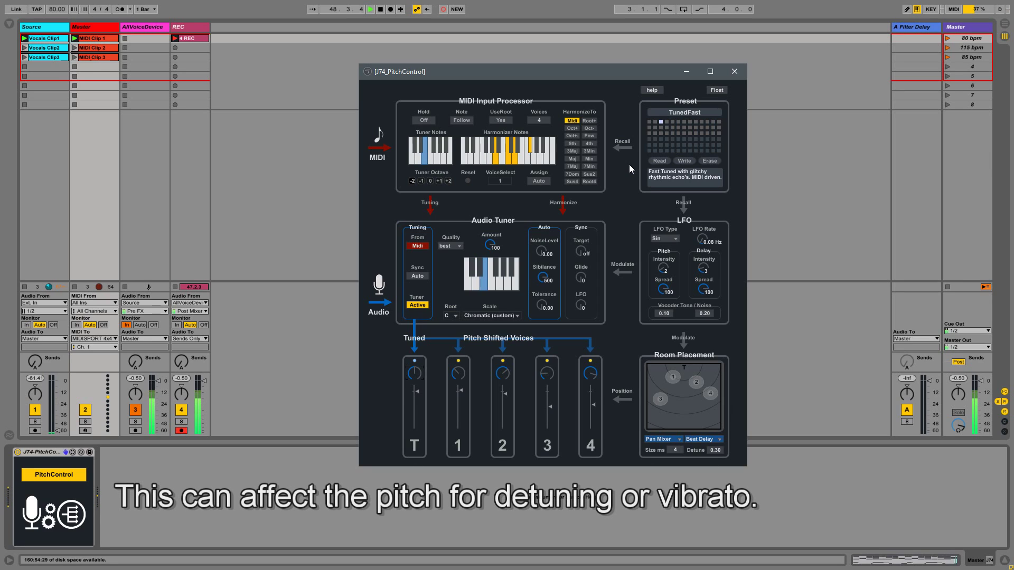
click(692, 123)
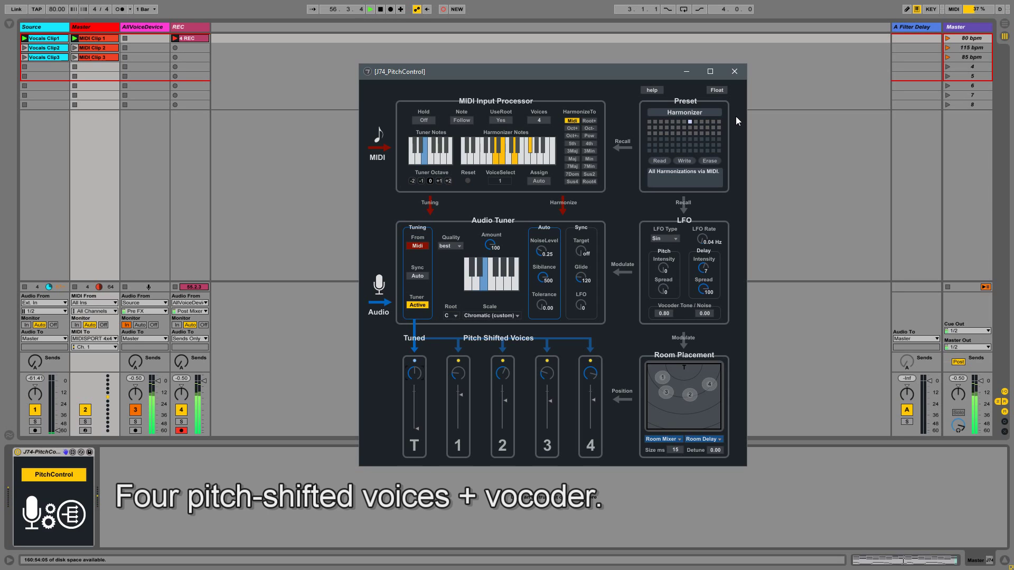
click(697, 123)
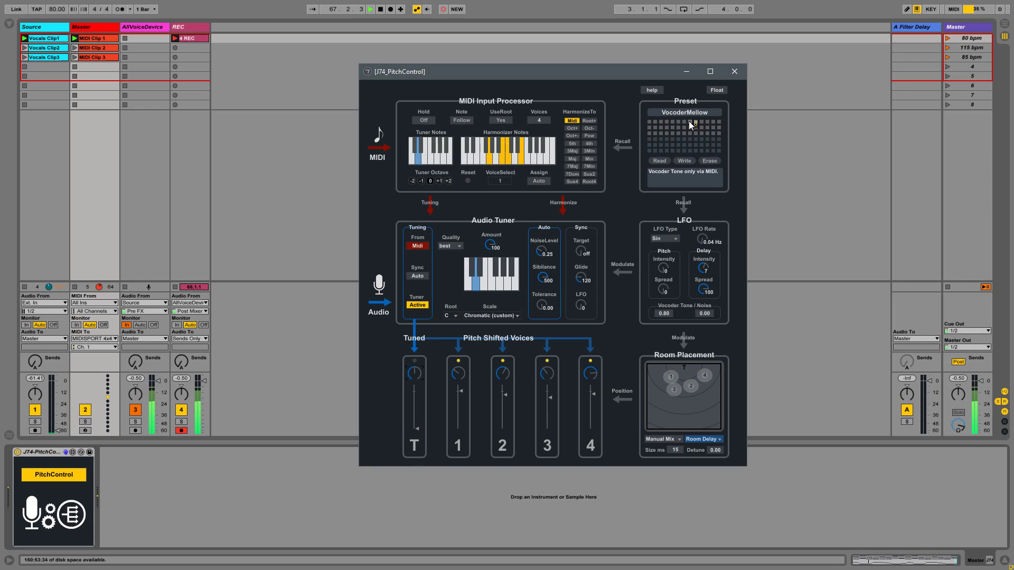
Step: Recall the AutoTune-C-Maj-H preset and change its scale to Chromatic (custom) and its harmonization to Sus2
click(682, 121)
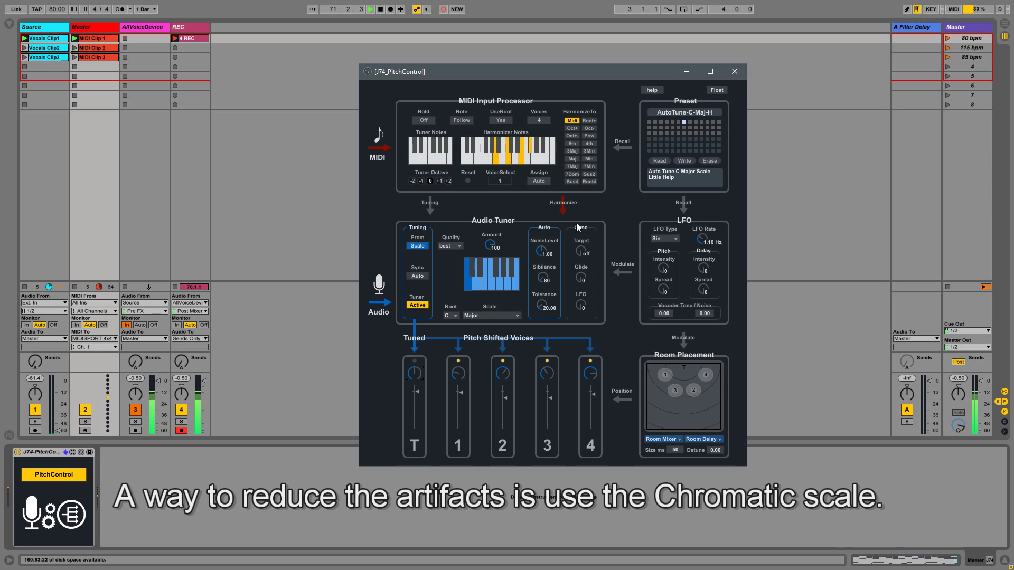
click(509, 317)
click(510, 306)
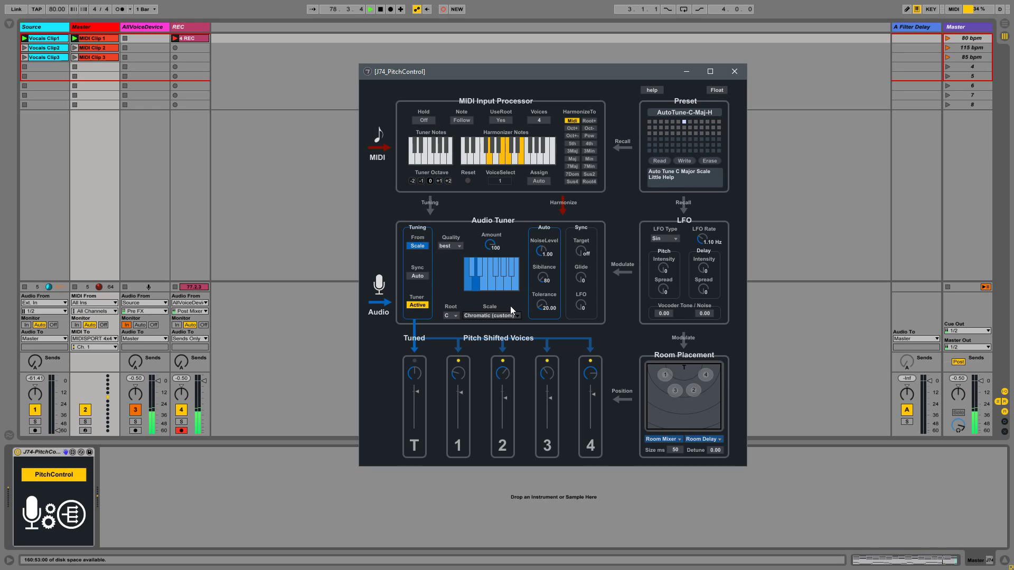
click(590, 175)
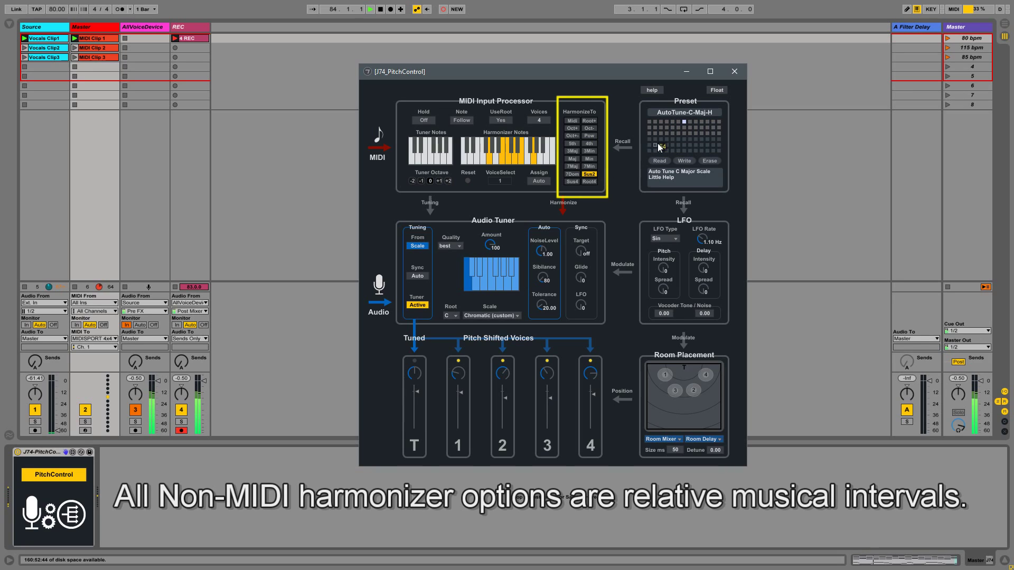
Step: Recall the AutoTune-C-Maj and AutoTune-C-Maj-S presets in turn, ending with the CleanChords preset
click(673, 122)
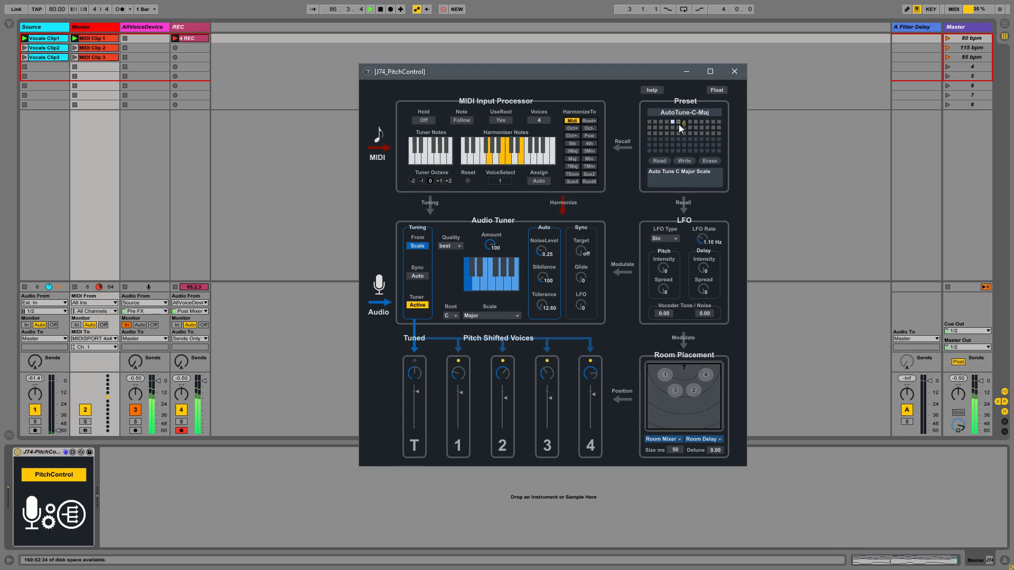
click(679, 124)
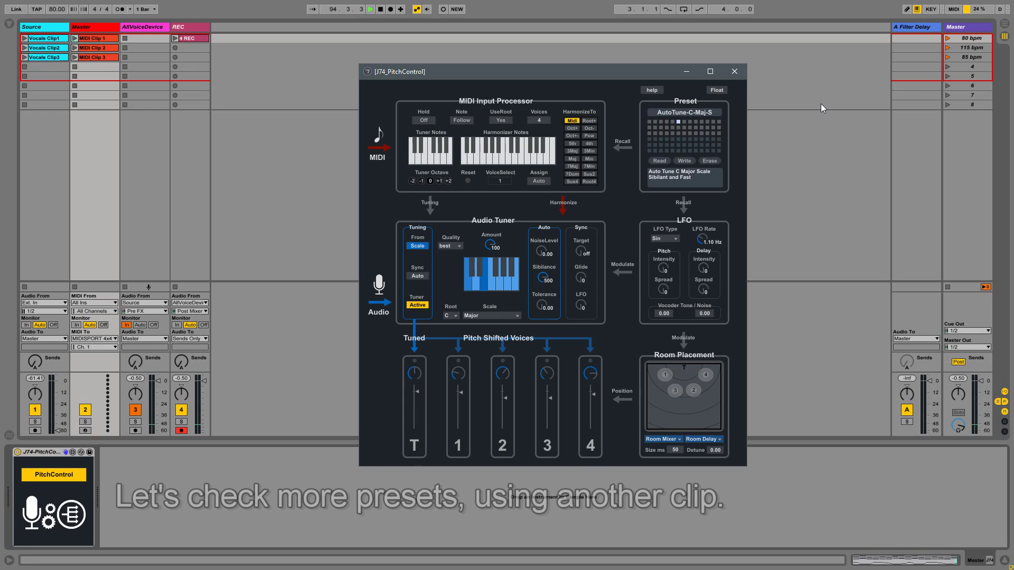
click(721, 121)
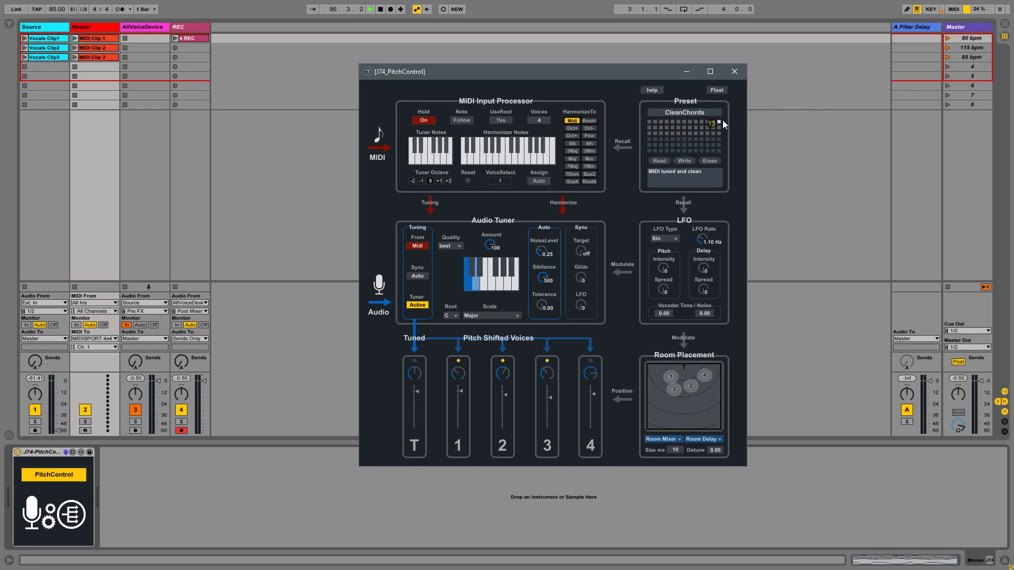
Step: Play the second scene's clips while recording into the REC track's second slot, and show the Master track's PitchControl
click(202, 48)
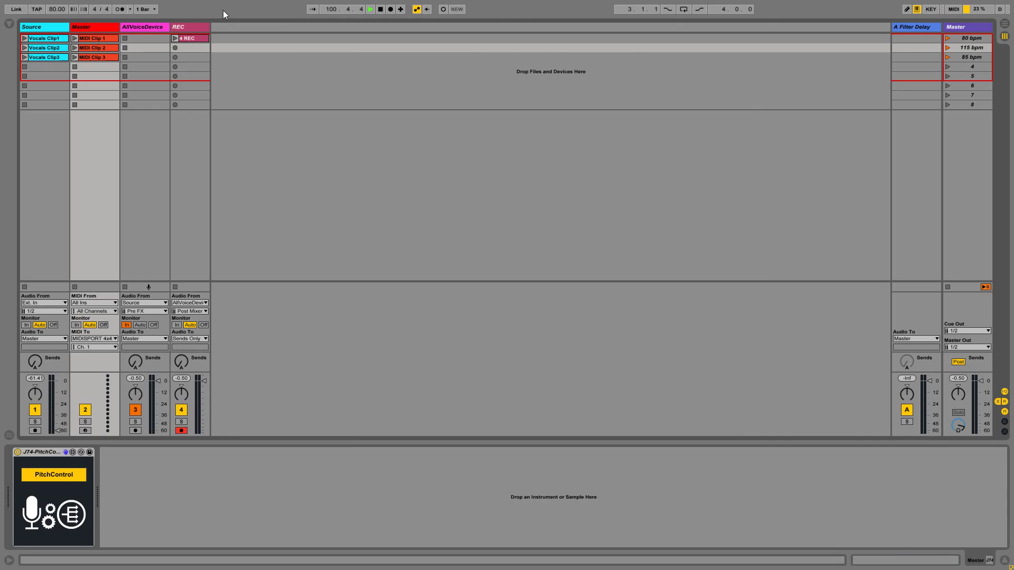
key(Return)
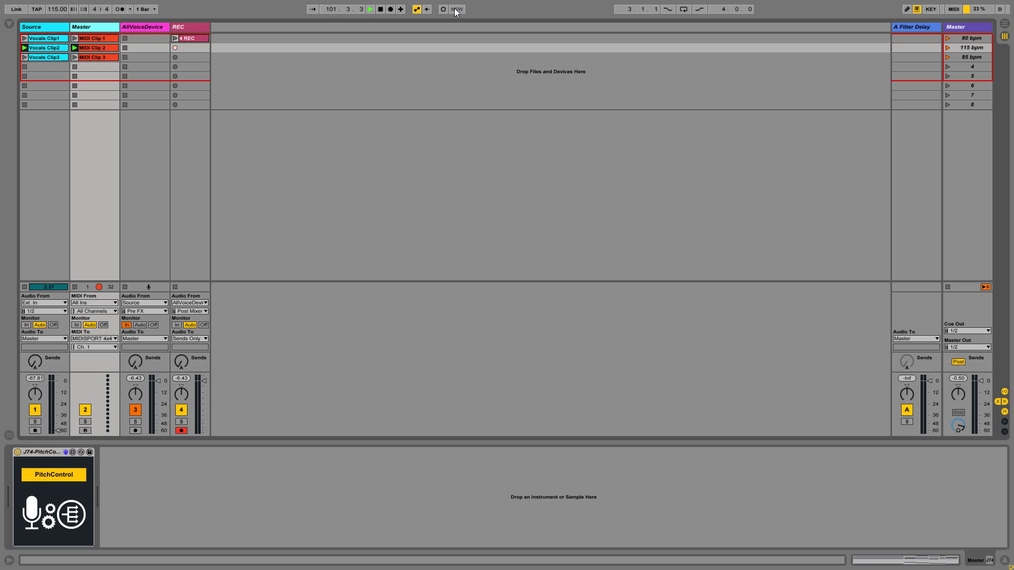
click(444, 9)
click(31, 509)
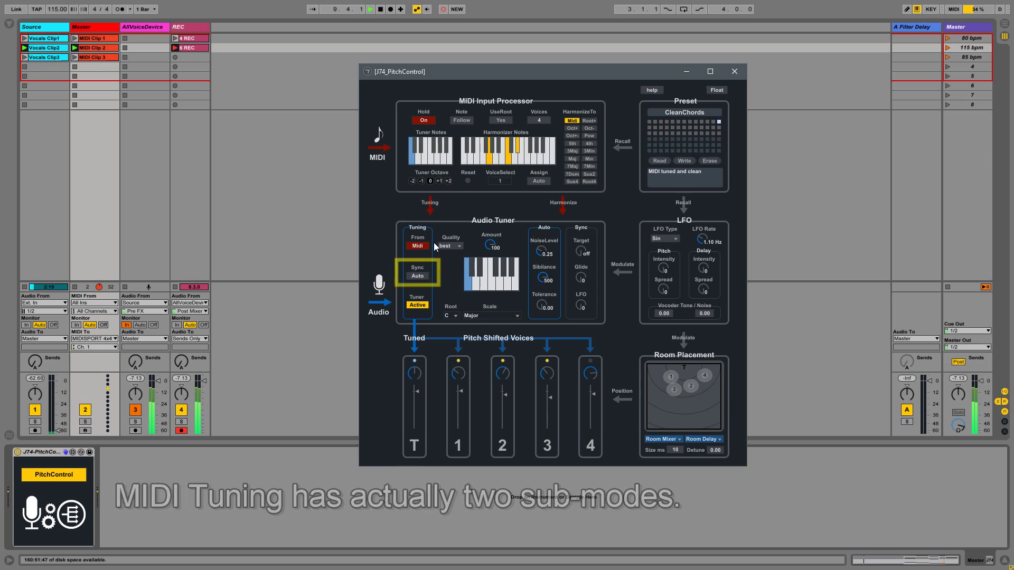
Step: Switch the audio tuner's sync mode to ToMIDI, raise its sync Glide to 149 and set its sync LFO to 1
click(421, 279)
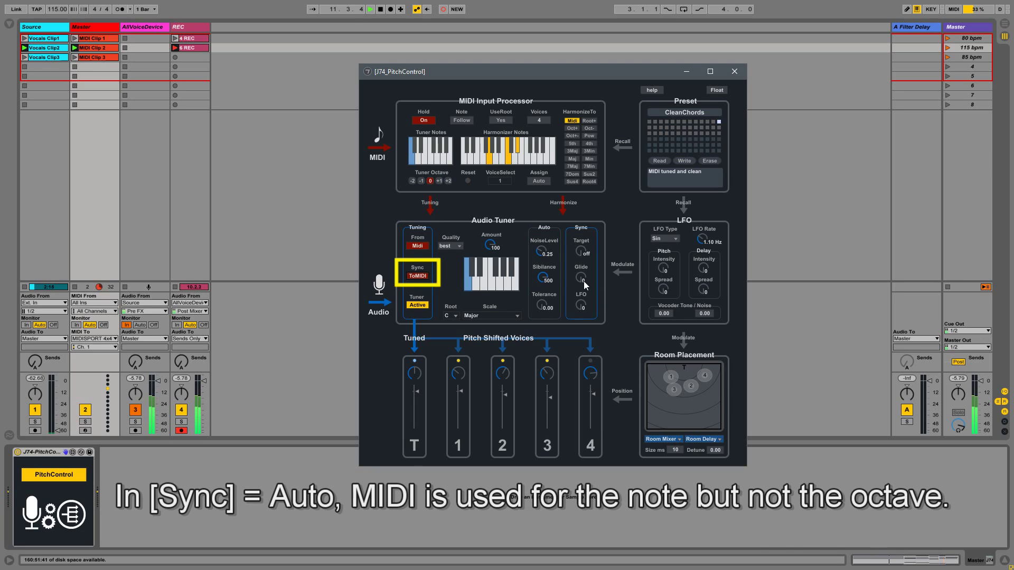
drag(583, 280, 582, 248)
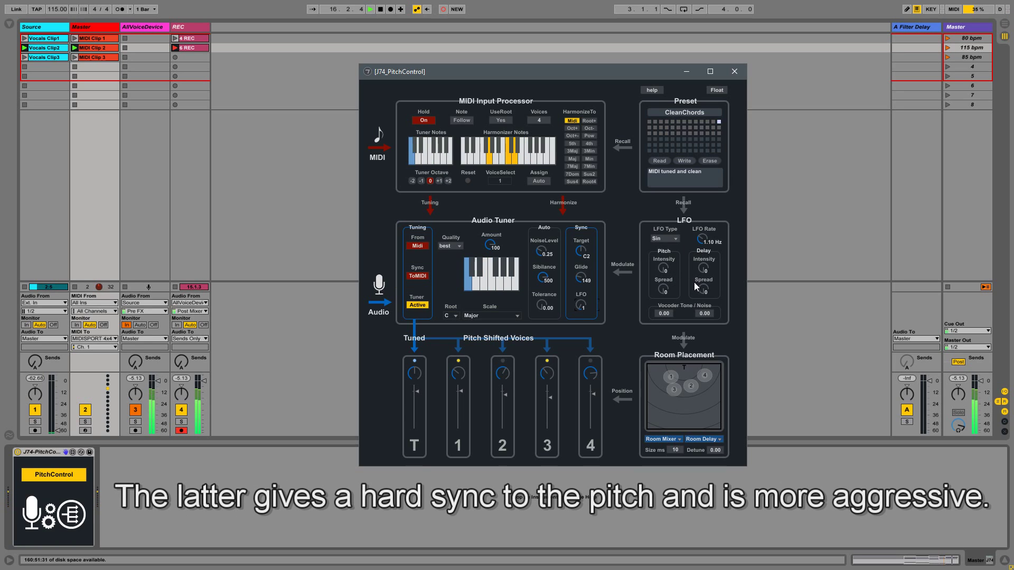
Step: Set the LFO's pitch modulation to intensity 1 and spread 38, and its delay modulation to intensity 3 and spread 42
drag(704, 289, 704, 281)
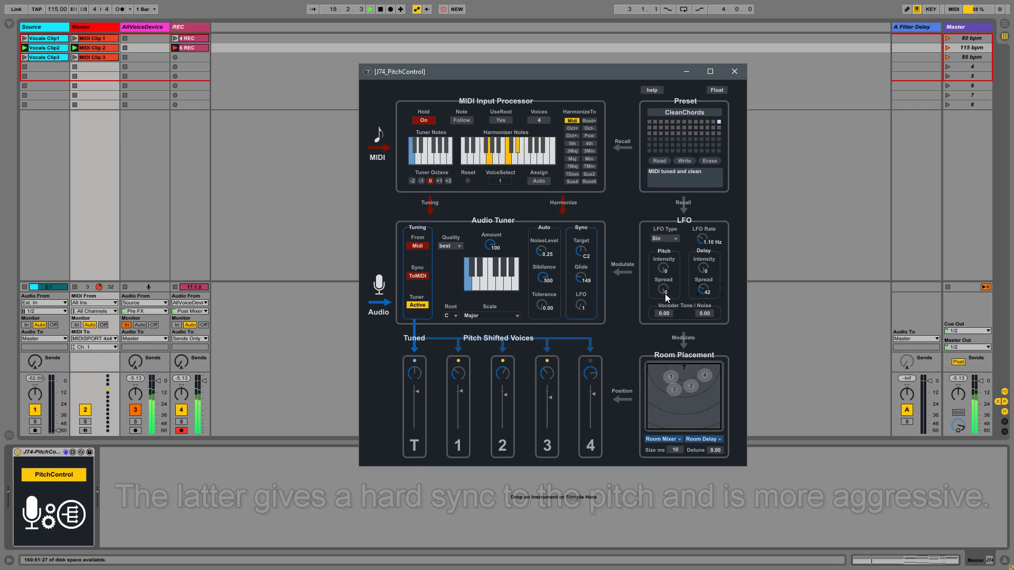
drag(664, 293, 704, 266)
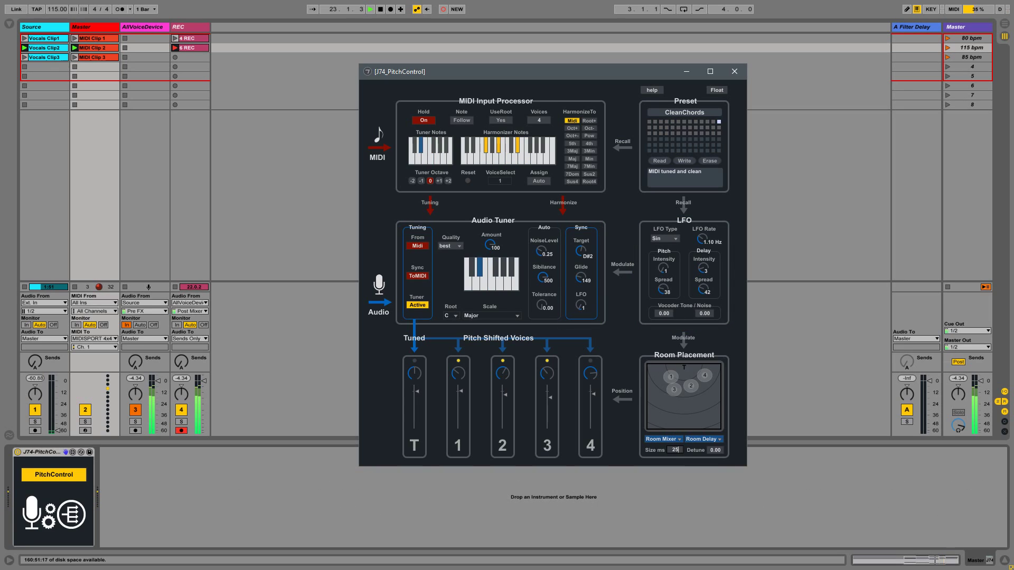
Step: Set the room placement size to 25 ms and detune to 0.42, and the vocoder tone to 0.45 and noise to 0.20
drag(714, 450, 714, 444)
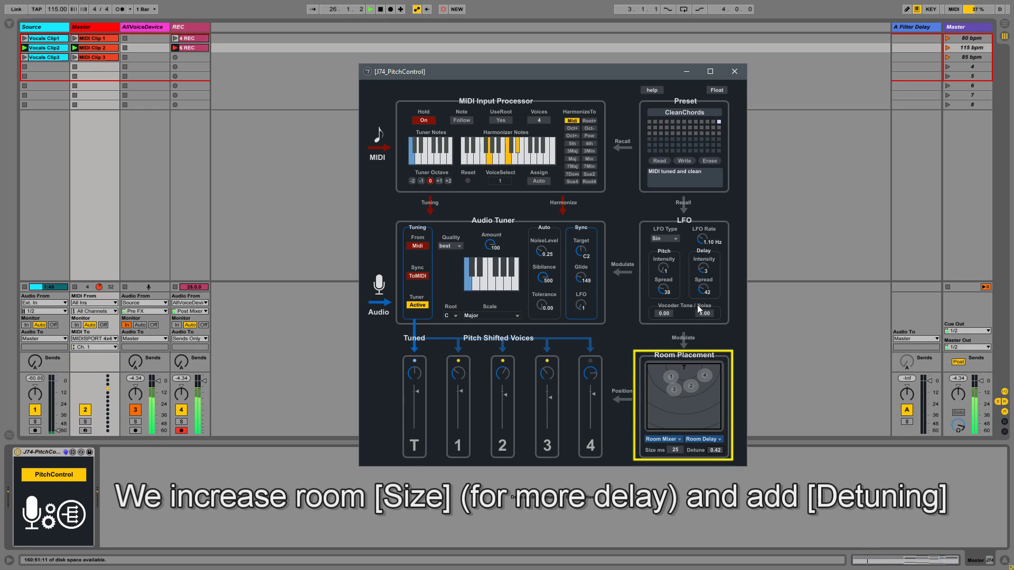
drag(667, 314, 705, 317)
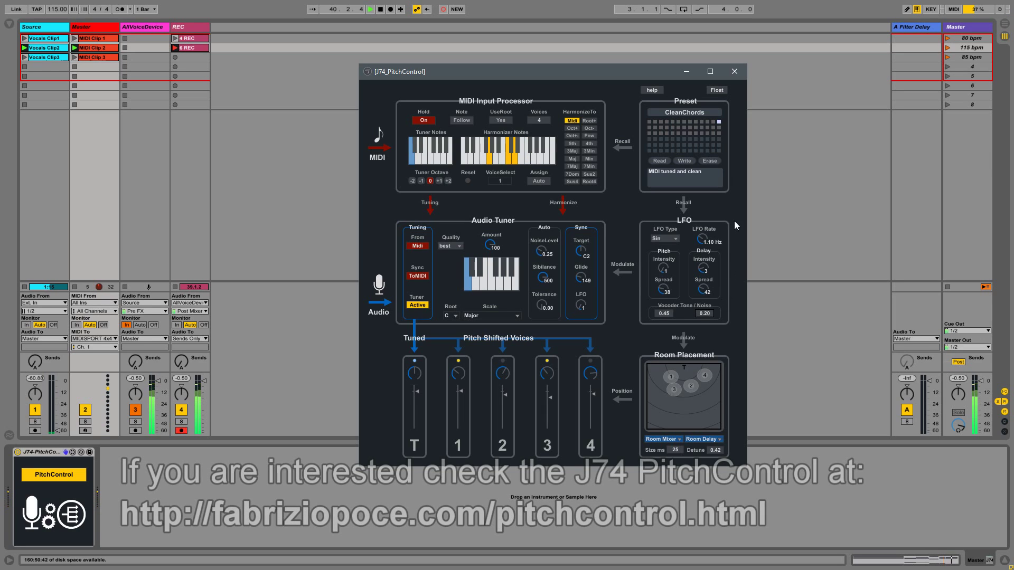
Step: Recall the HarmonizerChorused preset during playback
click(718, 133)
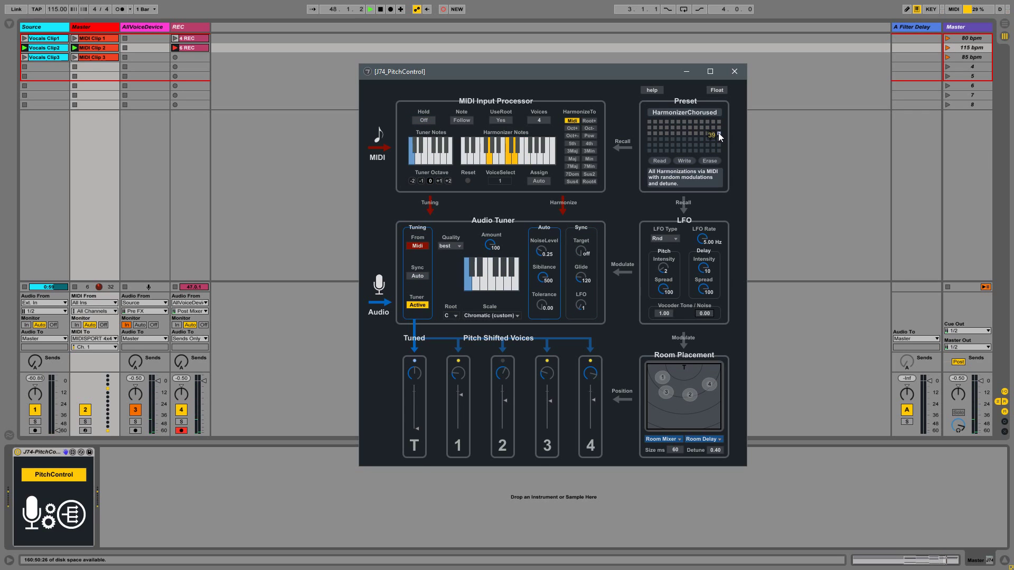